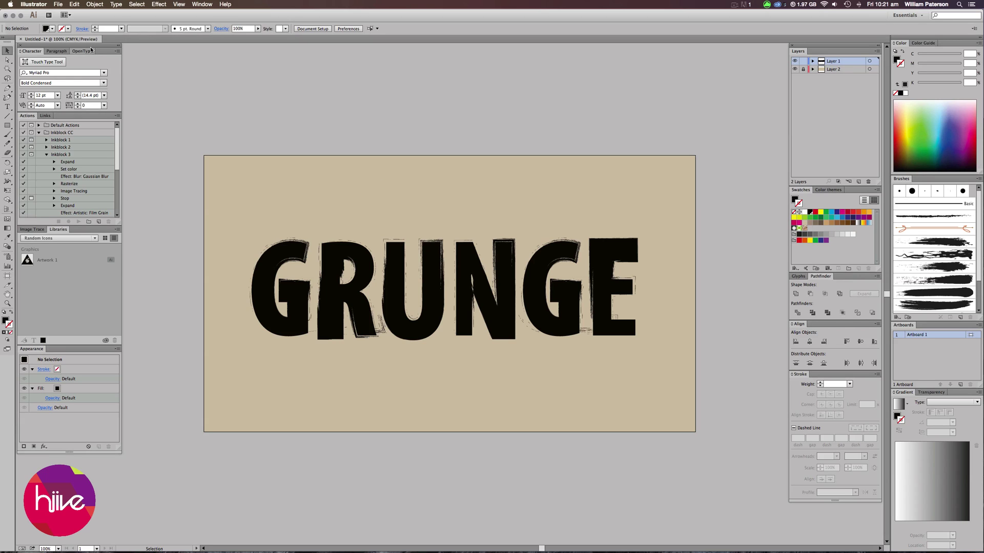
Create a new 1280 × 720 px document and fit its empty artboard in view
{"action": "left_click_drag", "start_coordinate": [256, 197], "coordinate": [614, 335]}
{"action": "left_click", "coordinate": [221, 86]}
{"action": "left_click", "coordinate": [58, 5]}
{"action": "left_click", "coordinate": [71, 14]}
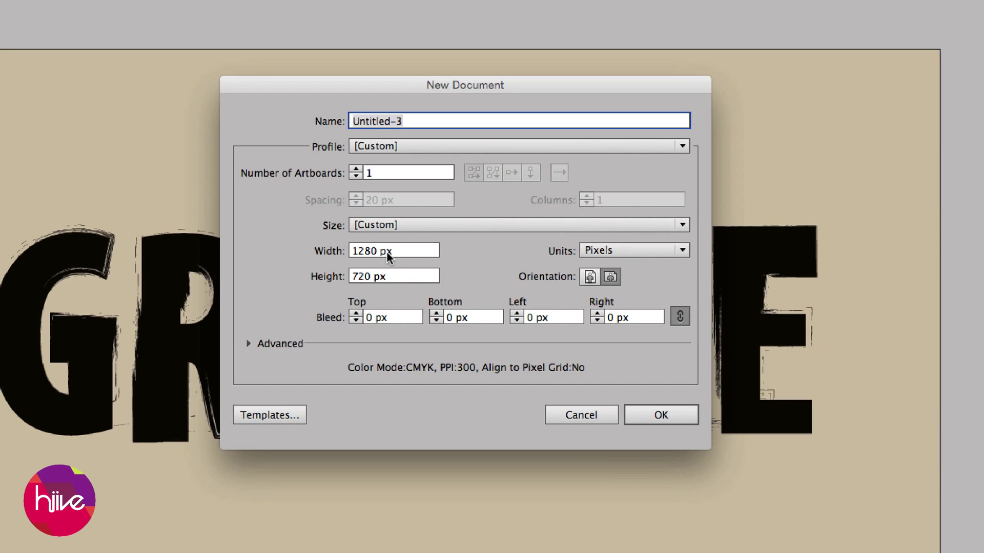
{"action": "left_click_drag", "start_coordinate": [399, 251], "coordinate": [355, 248]}
{"action": "left_click_drag", "start_coordinate": [412, 271], "coordinate": [340, 246]}
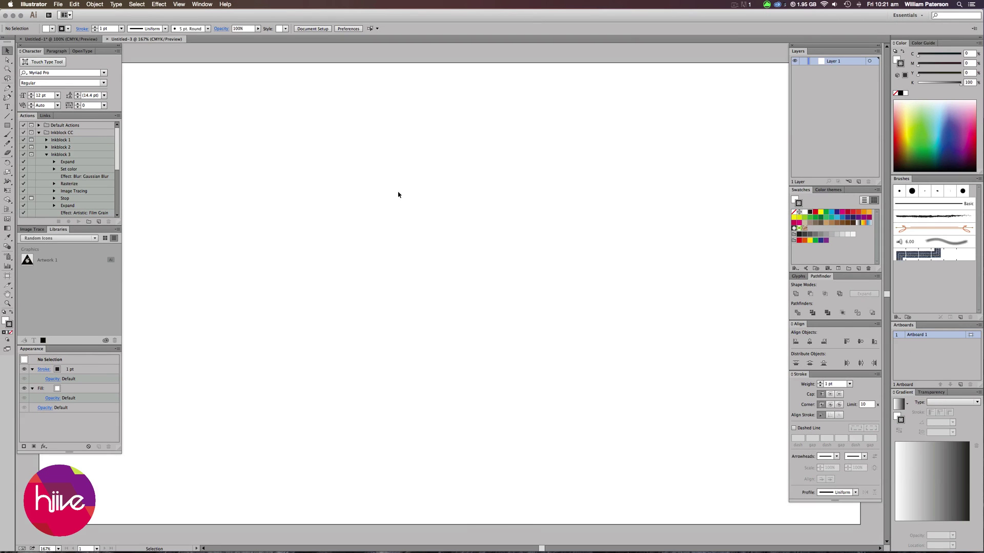
{"action": "key", "text": "super+minus"}
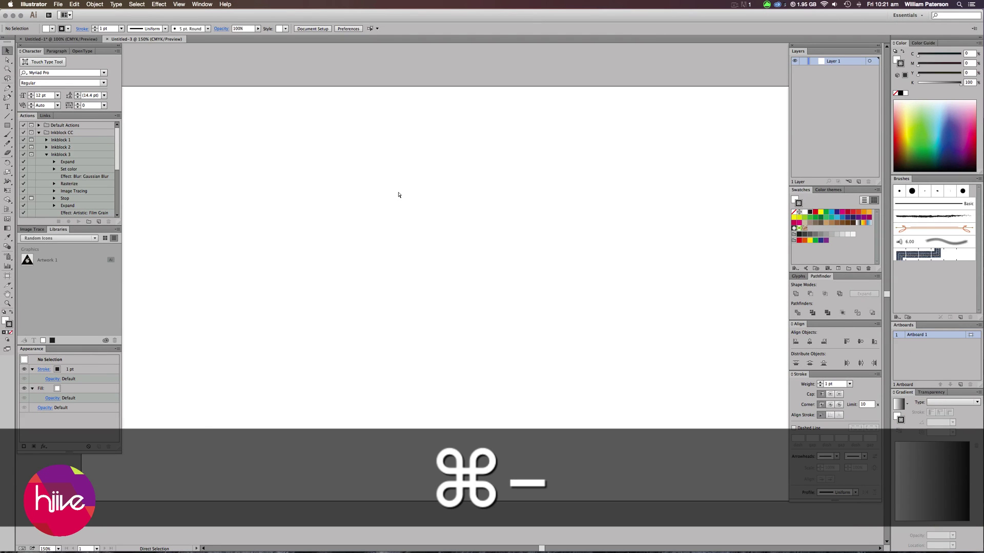
{"action": "key", "text": "super+minus"}
{"action": "key", "text": "super+minus"}
{"action": "key", "text": "super+equal"}
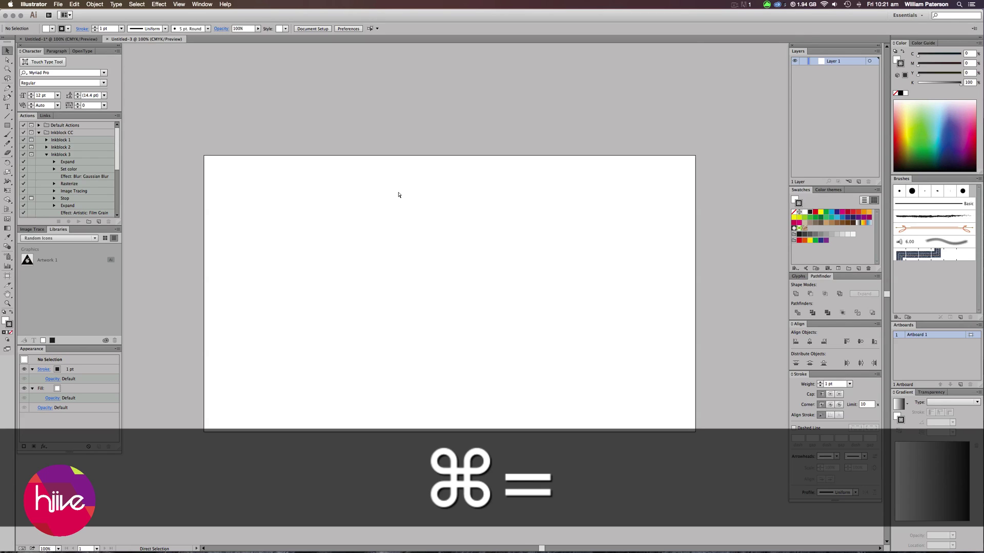
Type the word GRUNGE on the artboard with the Type tool
{"action": "left_click", "coordinate": [9, 109]}
{"action": "left_click", "coordinate": [385, 259]}
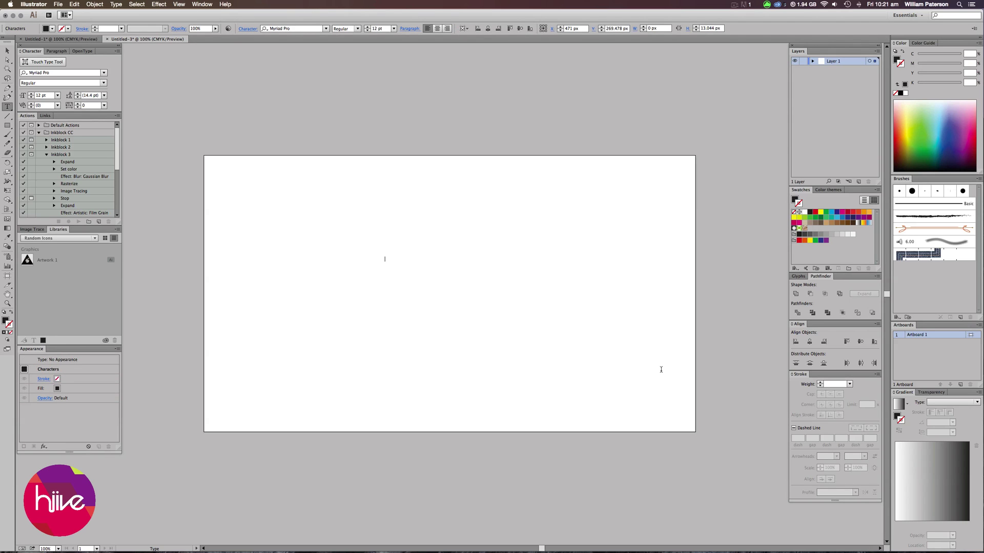
{"action": "type", "text": "GRUNGE"}
{"action": "key", "text": "super+Return"}
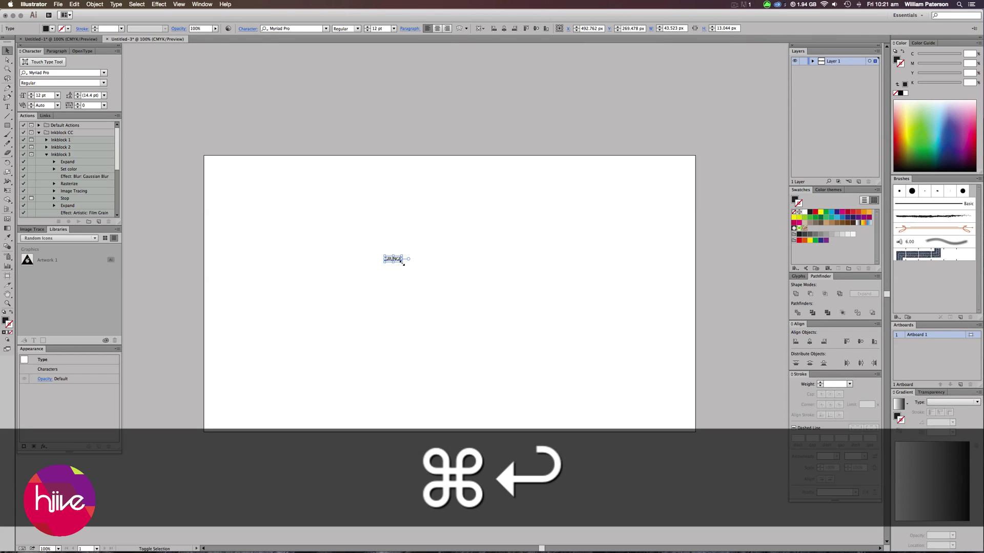
Enlarge GRUNGE proportionally to about 259 pt and roughly centre it on the artboard
{"action": "left_click_drag", "start_coordinate": [402, 262], "coordinate": [558, 309]}
{"action": "left_click_drag", "start_coordinate": [444, 241], "coordinate": [540, 306]}
{"action": "left_click_drag", "start_coordinate": [633, 257], "coordinate": [645, 254]}
{"action": "left_click_drag", "start_coordinate": [594, 301], "coordinate": [575, 265]}
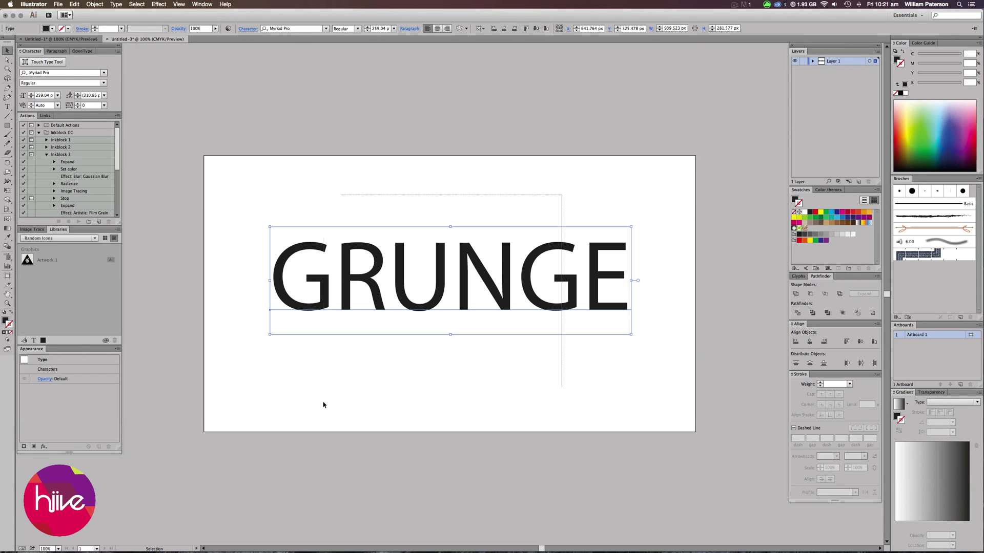
Nudge GRUNGE lower, try Semibold, Bold and Bold Italic, then choose Myriad Pro Bold Condensed
{"action": "mouse_move", "coordinate": [443, 285]}
{"action": "left_mouse_down"}
{"action": "mouse_move", "coordinate": [455, 292]}
{"action": "mouse_move", "coordinate": [443, 296]}
{"action": "left_mouse_up"}
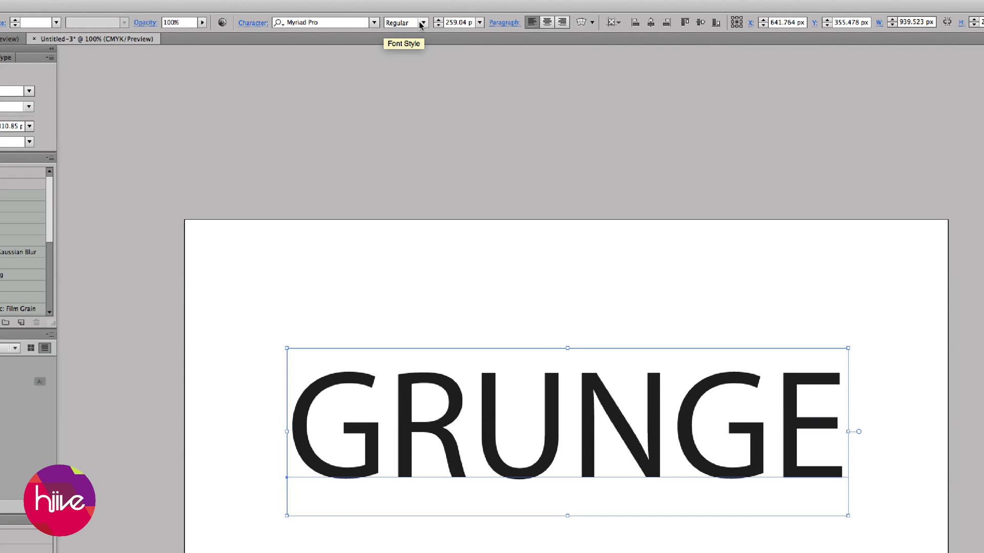
{"action": "left_click", "coordinate": [422, 23]}
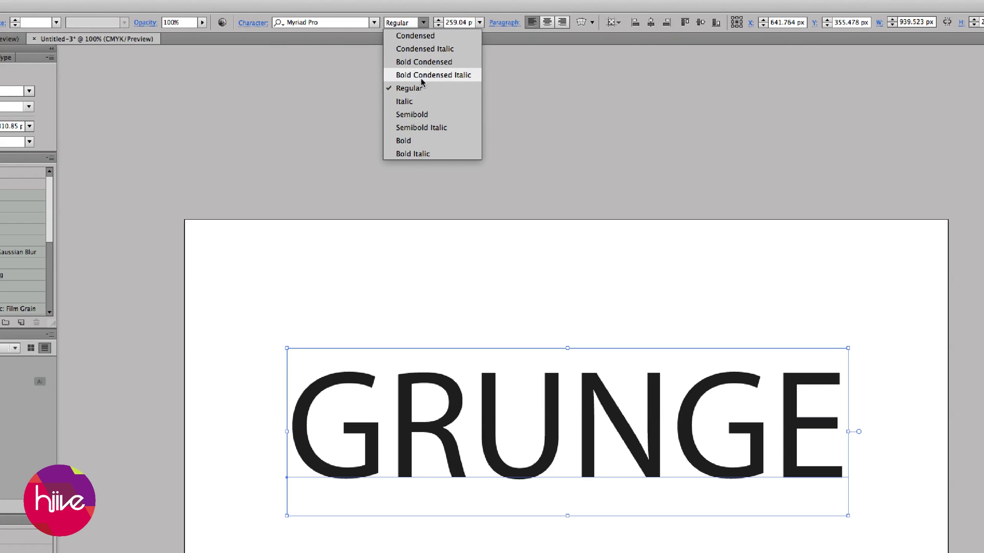
{"action": "left_click", "coordinate": [418, 114]}
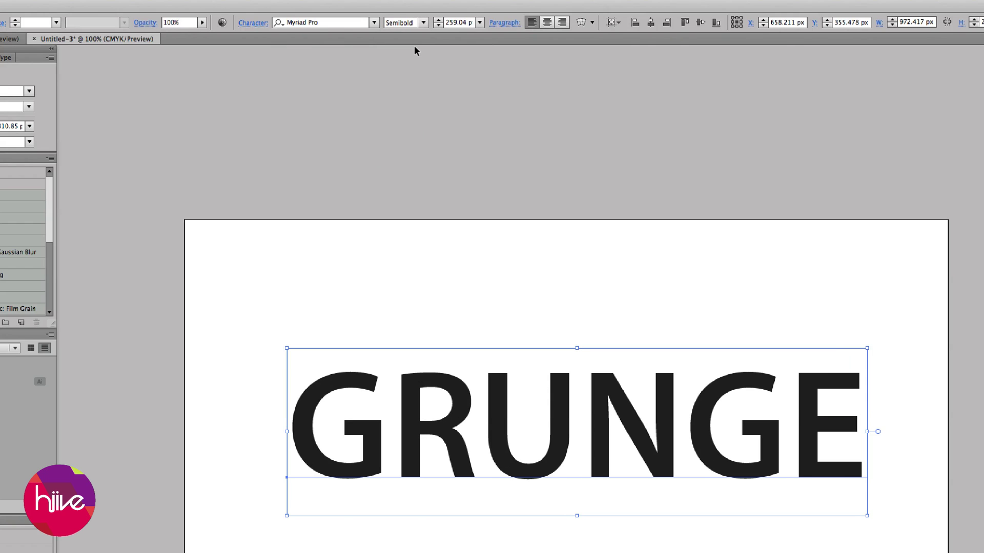
{"action": "left_click", "coordinate": [423, 23]}
{"action": "left_click", "coordinate": [418, 141]}
{"action": "left_click", "coordinate": [423, 23]}
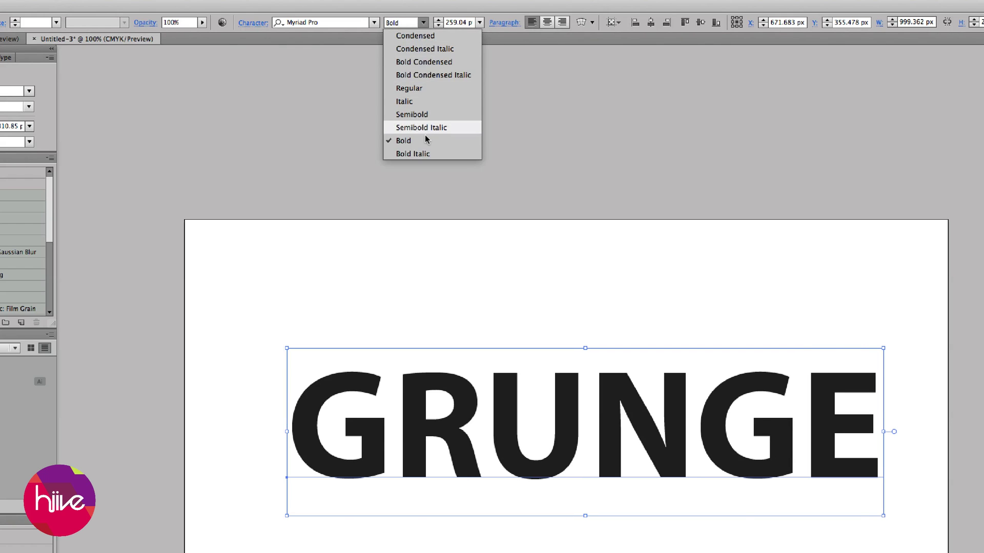
{"action": "left_click", "coordinate": [420, 154]}
{"action": "left_click", "coordinate": [423, 23]}
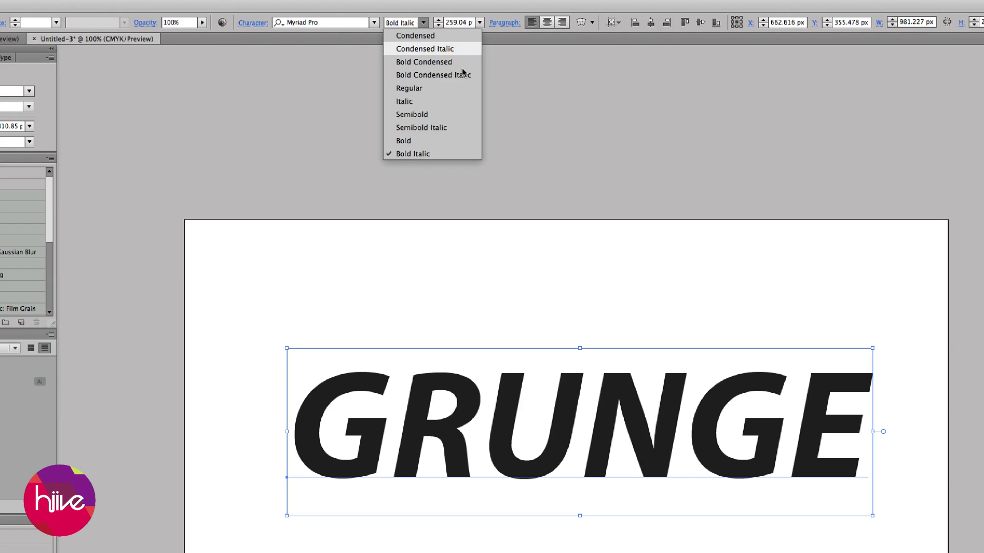
{"action": "left_click", "coordinate": [445, 89]}
{"action": "left_click", "coordinate": [427, 26]}
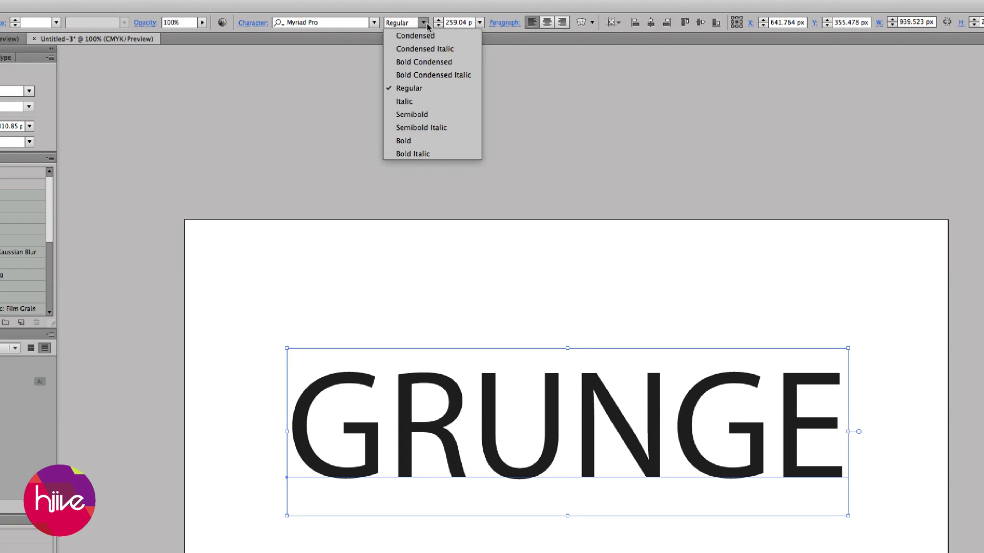
{"action": "left_click", "coordinate": [435, 62]}
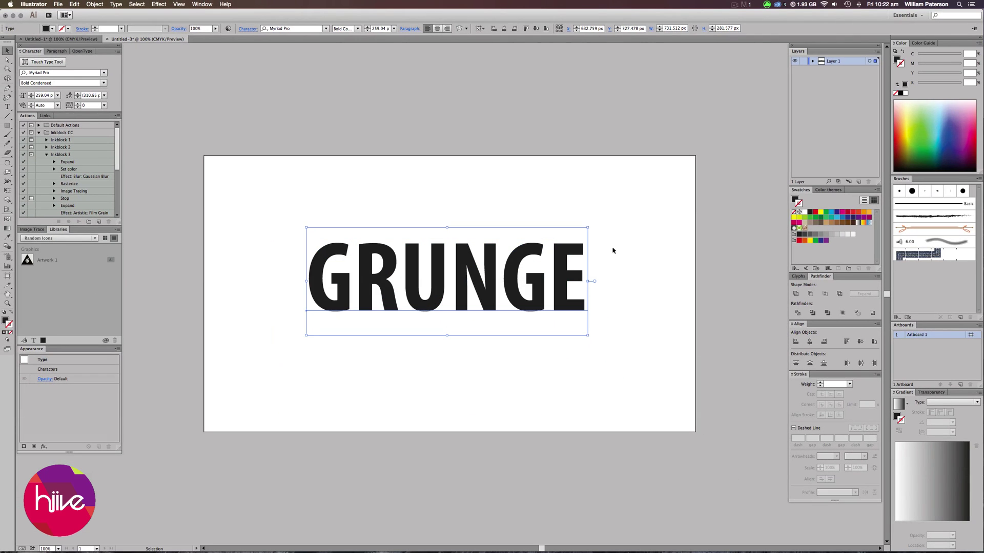
Enlarge GRUNGE about its centre to roughly 340 pt
{"action": "left_click_drag", "start_coordinate": [587, 231], "coordinate": [620, 214]}
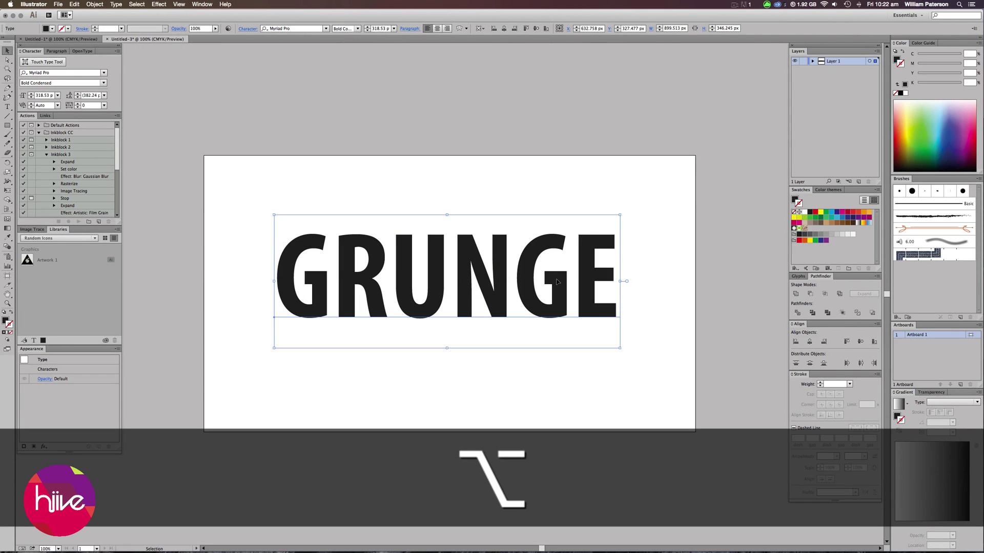
{"action": "left_click_drag", "start_coordinate": [558, 282], "coordinate": [569, 293]}
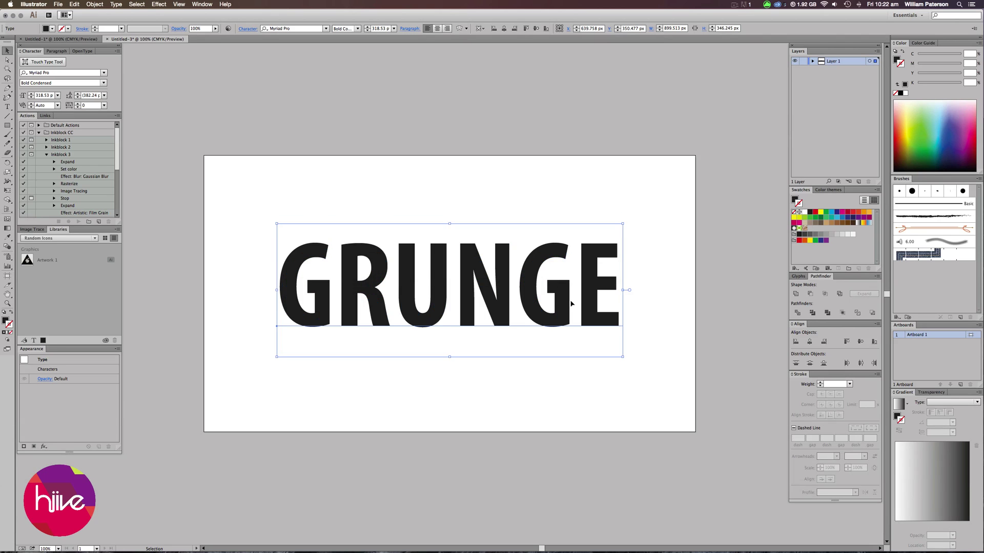
{"action": "left_click_drag", "start_coordinate": [622, 223], "coordinate": [636, 223]}
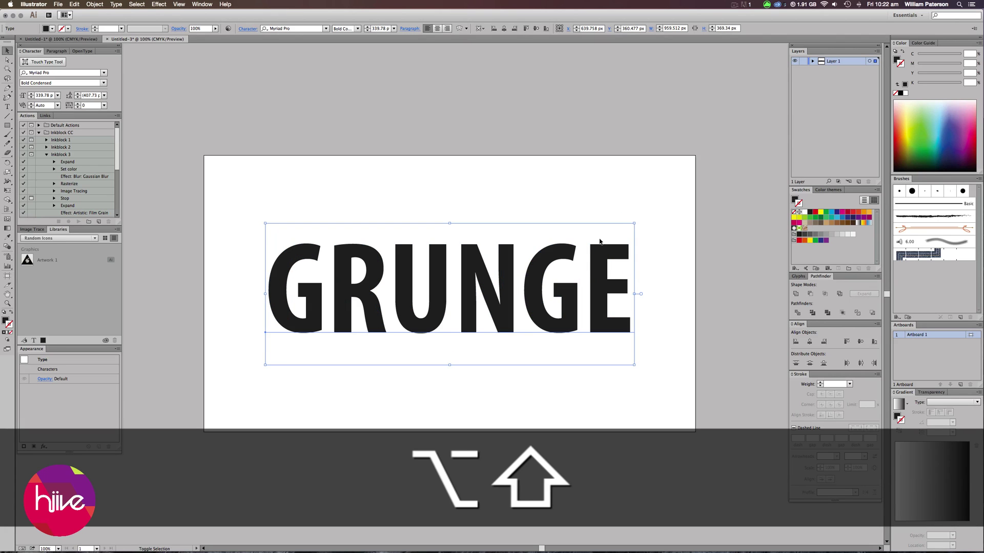
Centre GRUNGE horizontally and vertically on the artboard at 640, 360 px
{"action": "left_click", "coordinate": [516, 79]}
{"action": "left_click_drag", "start_coordinate": [717, 160], "coordinate": [267, 371]}
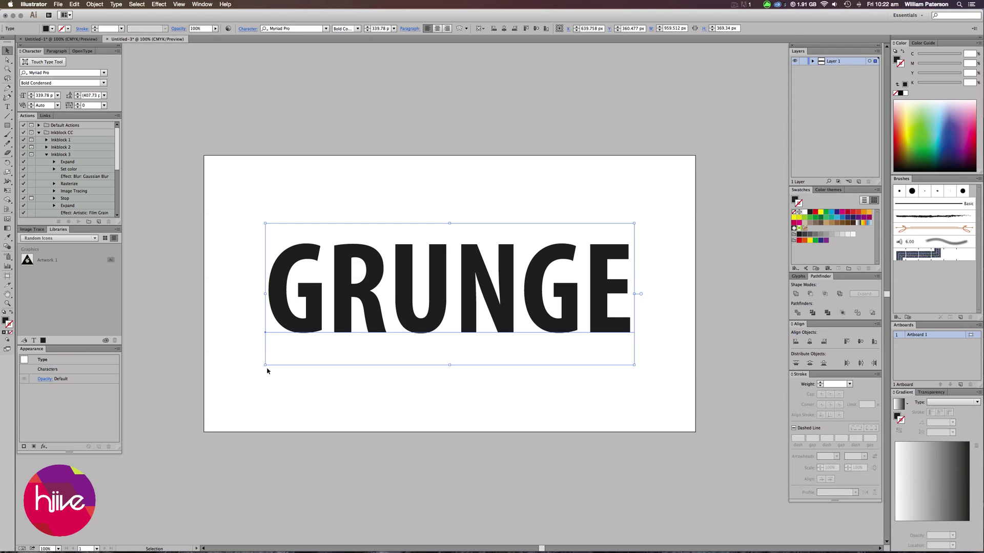
{"action": "left_click", "coordinate": [504, 29]}
{"action": "left_click", "coordinate": [537, 29]}
{"action": "left_click_drag", "start_coordinate": [660, 211], "coordinate": [542, 334]}
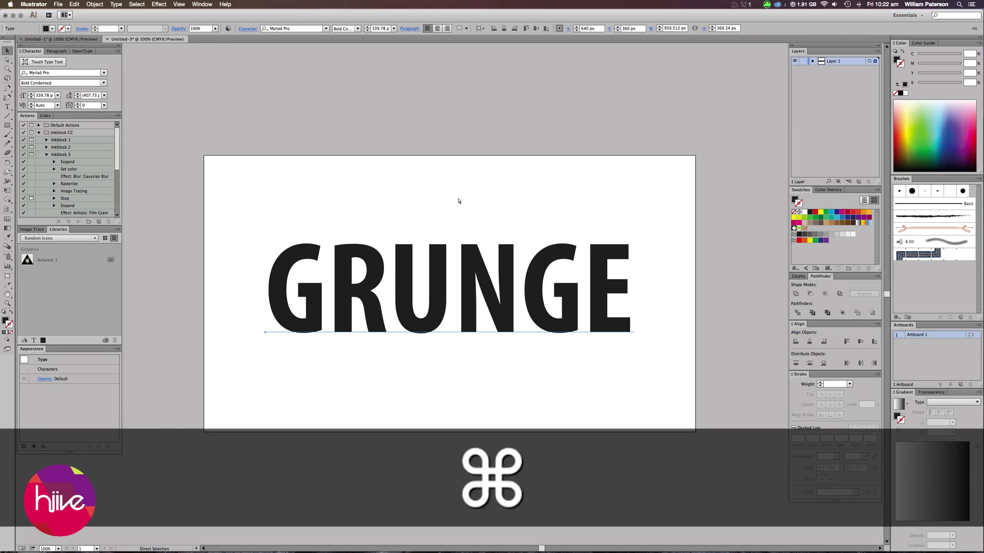
Convert GRUNGE to outlines with ⌘⇧O and check the resulting grouped letter shapes
{"action": "key", "text": "super+shift+o"}
{"action": "left_click", "coordinate": [458, 201]}
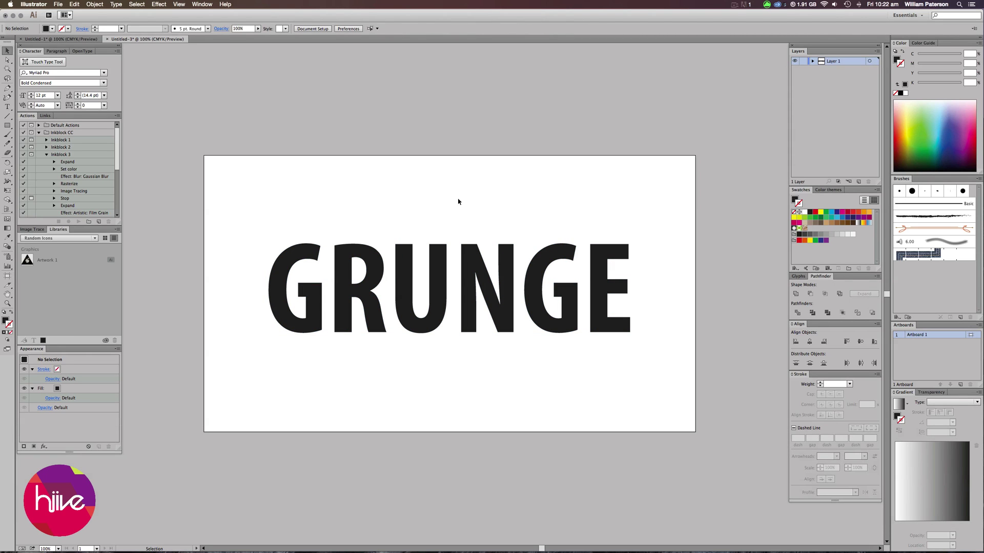
{"action": "left_click_drag", "start_coordinate": [458, 201], "coordinate": [458, 276]}
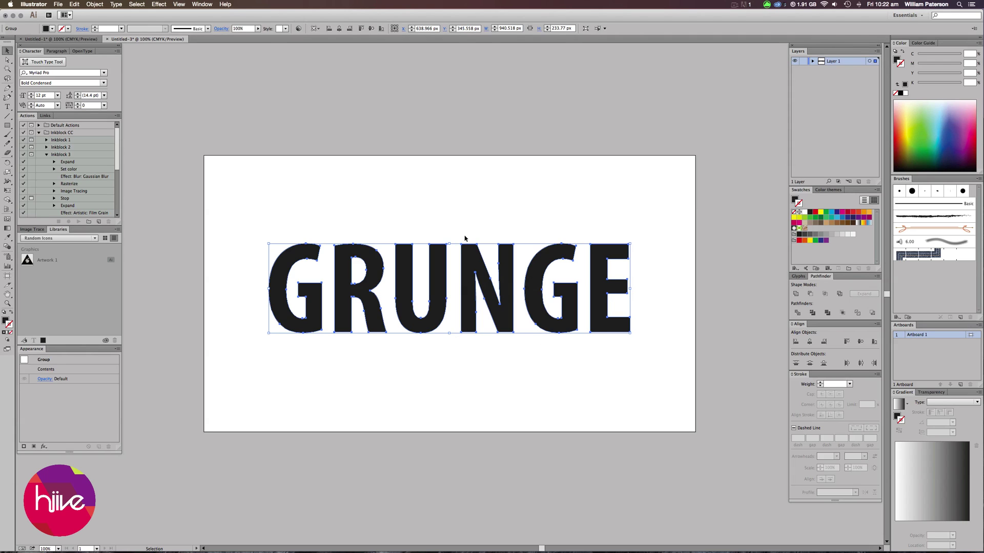
{"action": "left_click", "coordinate": [465, 239]}
{"action": "left_click_drag", "start_coordinate": [464, 233], "coordinate": [536, 354]}
{"action": "left_click", "coordinate": [514, 404]}
{"action": "left_click", "coordinate": [537, 357]}
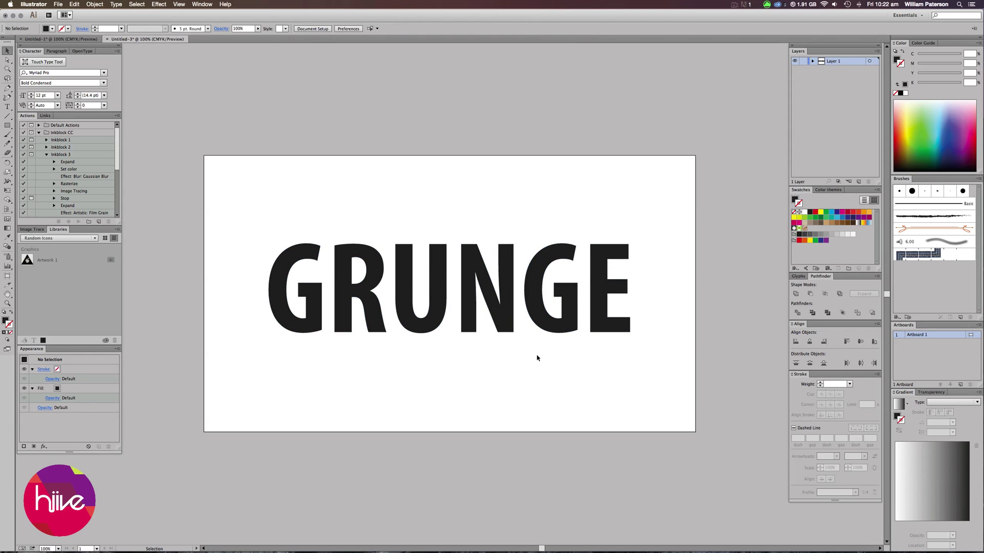
Select the outlined GRUNGE group and bring the Brushes and Stroke panels into view
{"action": "left_click_drag", "start_coordinate": [576, 376], "coordinate": [389, 219]}
{"action": "key", "text": "super+grave"}
{"action": "key", "text": "super+grave"}
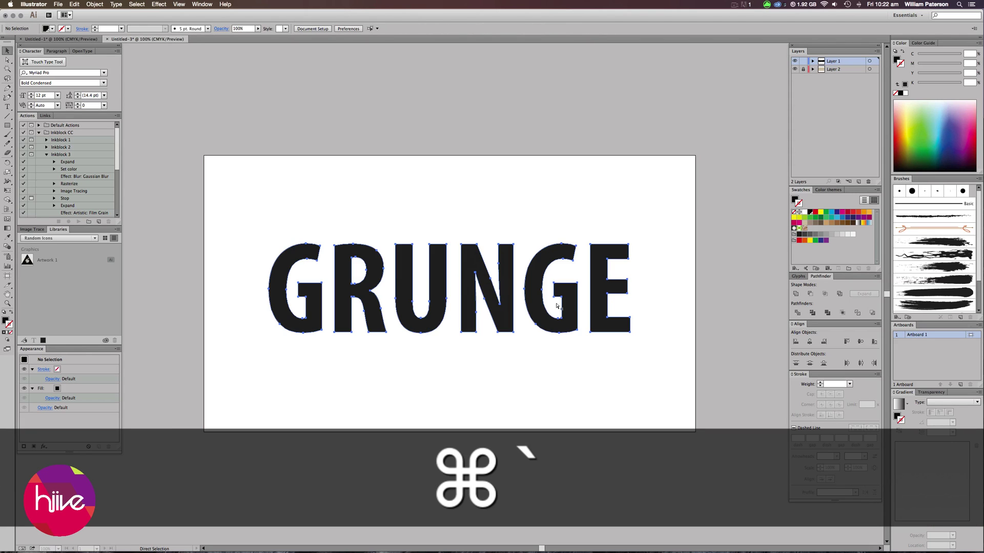
{"action": "left_click_drag", "start_coordinate": [657, 374], "coordinate": [433, 240]}
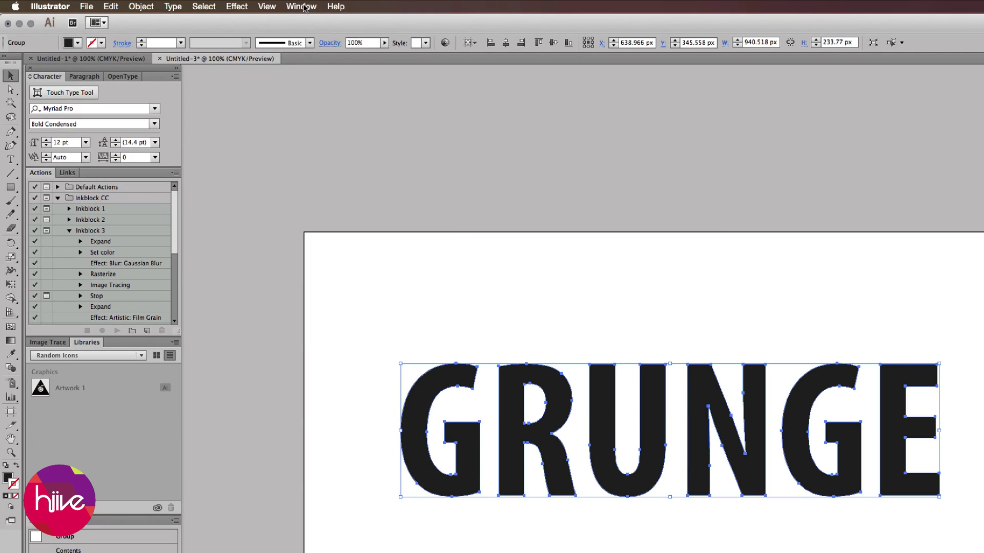
{"action": "left_click", "coordinate": [302, 6]}
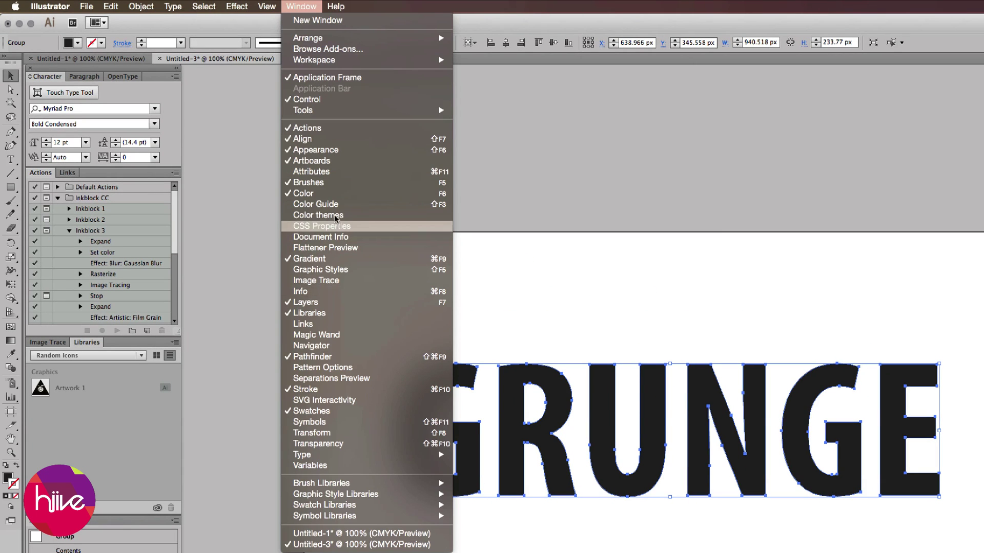
{"action": "left_click", "coordinate": [738, 205]}
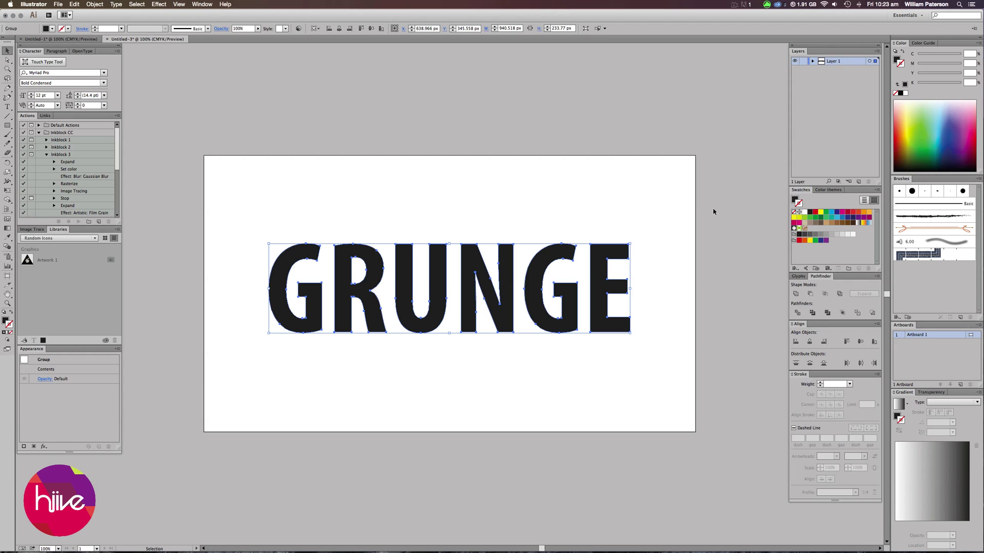
Apply the Charcoal - Feather brush to the GRUNGE outlines and preview the rough 5 pt edges
{"action": "left_click_drag", "start_coordinate": [713, 211], "coordinate": [431, 330]}
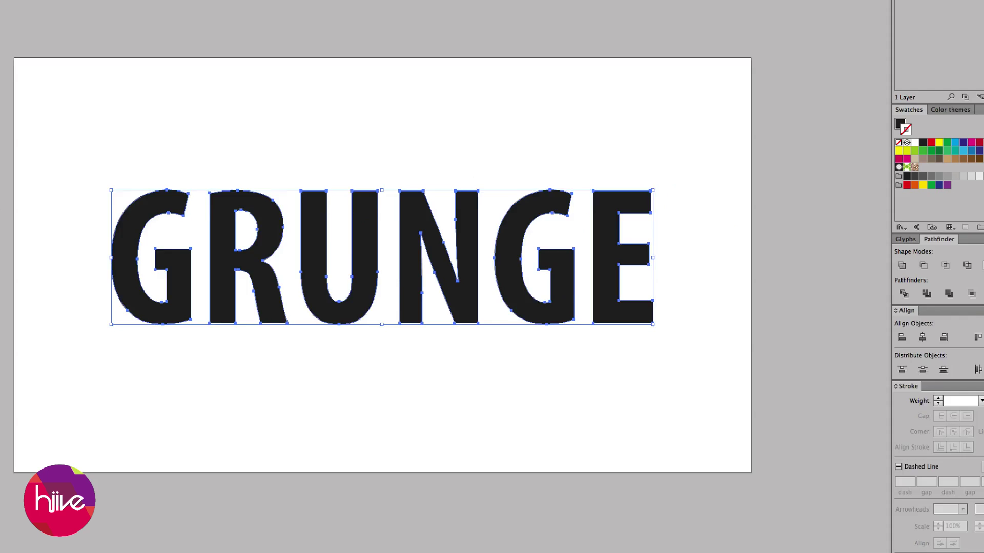
{"action": "left_click", "coordinate": [871, 170]}
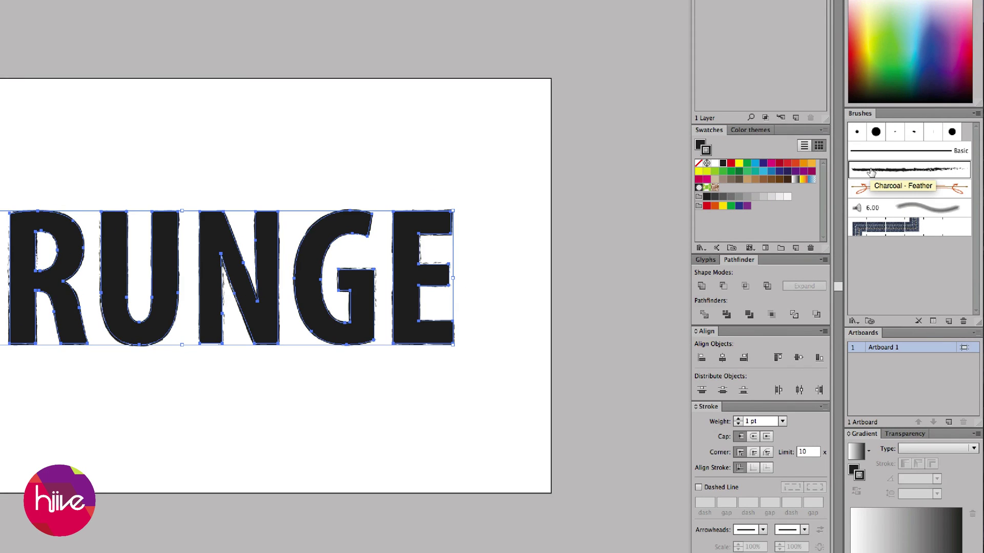
{"action": "left_click", "coordinate": [454, 173]}
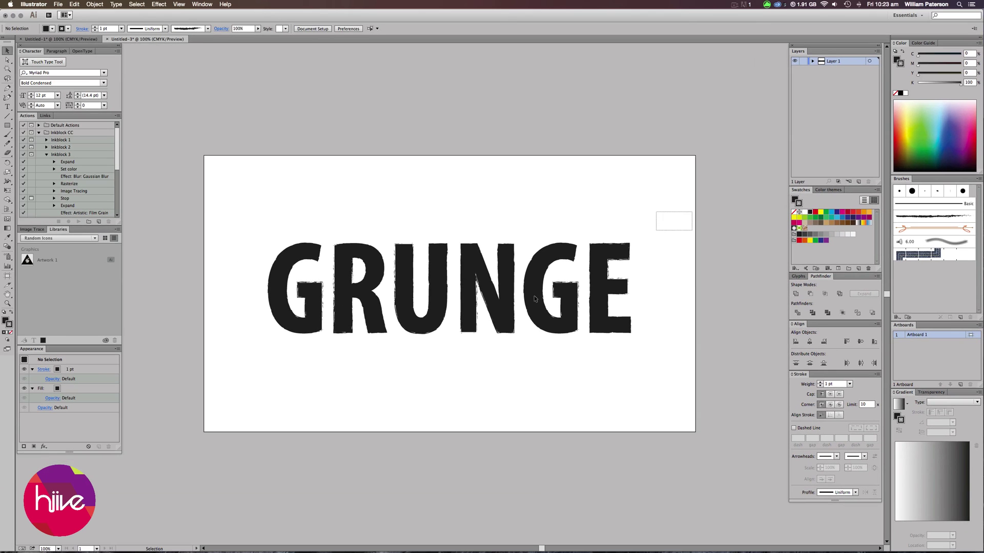
{"action": "left_click", "coordinate": [376, 291]}
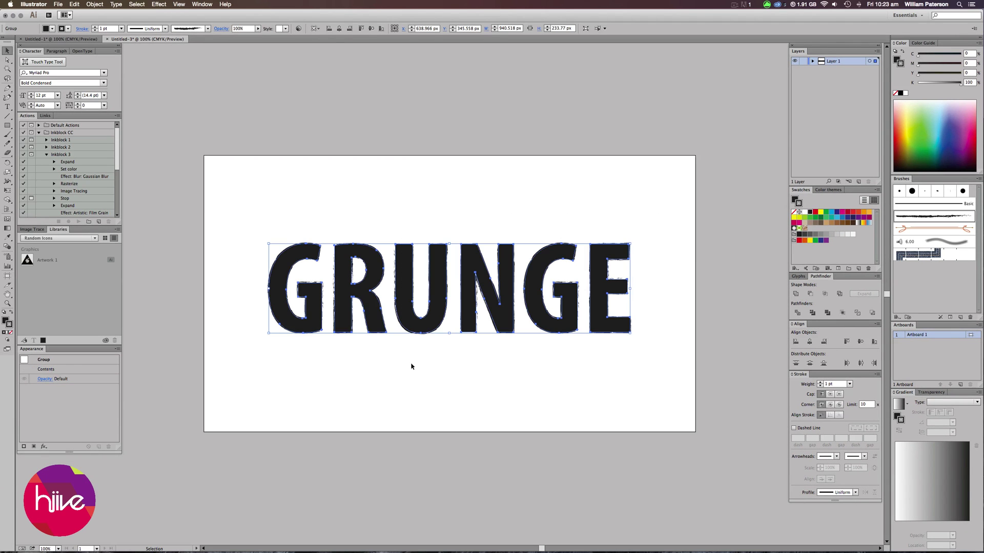
{"action": "left_click", "coordinate": [211, 387]}
{"action": "left_click_drag", "start_coordinate": [428, 373], "coordinate": [604, 213]}
{"action": "left_click_drag", "start_coordinate": [665, 215], "coordinate": [508, 393]}
{"action": "left_click", "coordinate": [529, 400]}
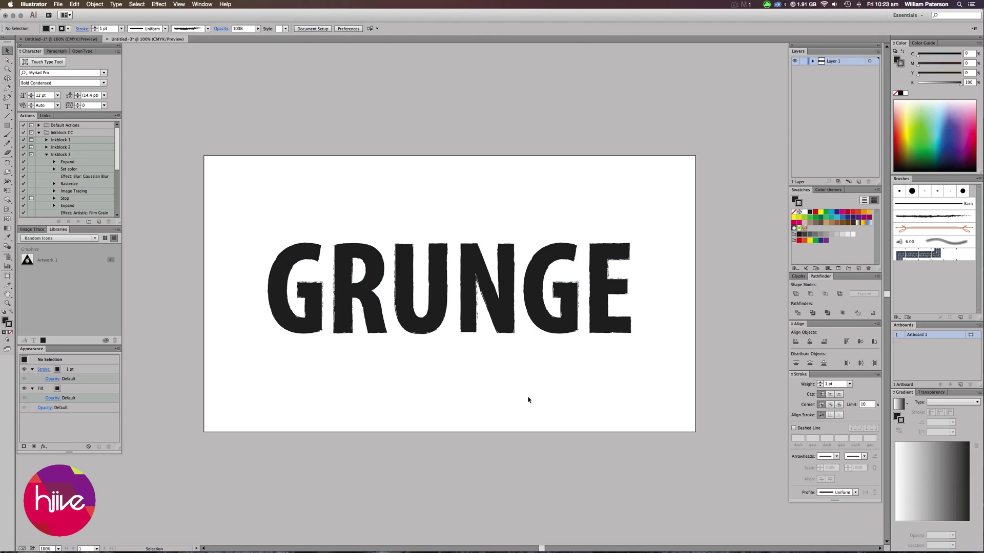
{"action": "left_click_drag", "start_coordinate": [528, 399], "coordinate": [658, 296]}
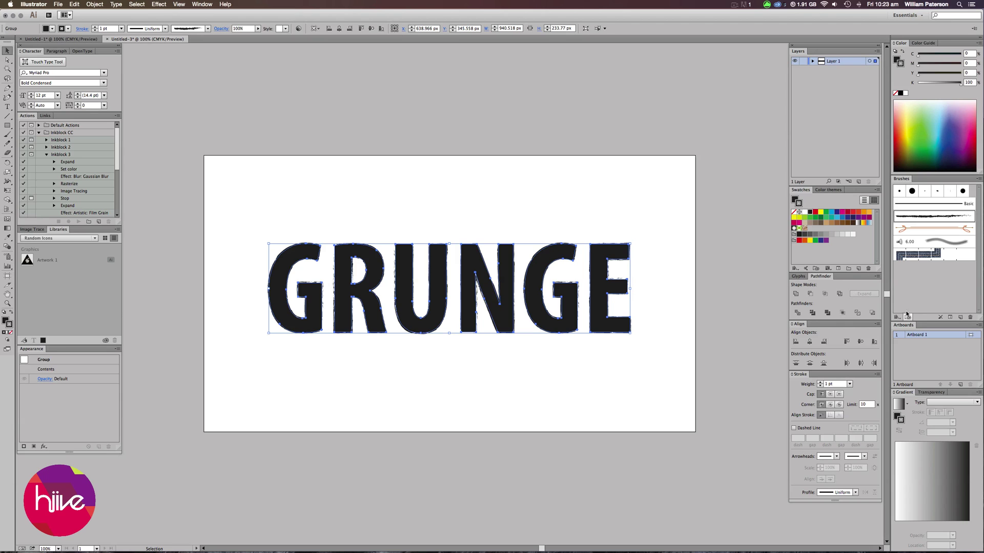
Float and enlarge the Brushes panel, then open the Brush Libraries list to Vector Packs
{"action": "mouse_move", "coordinate": [911, 180]}
{"action": "left_mouse_down"}
{"action": "mouse_move", "coordinate": [665, 88]}
{"action": "mouse_move", "coordinate": [701, 75]}
{"action": "left_mouse_up"}
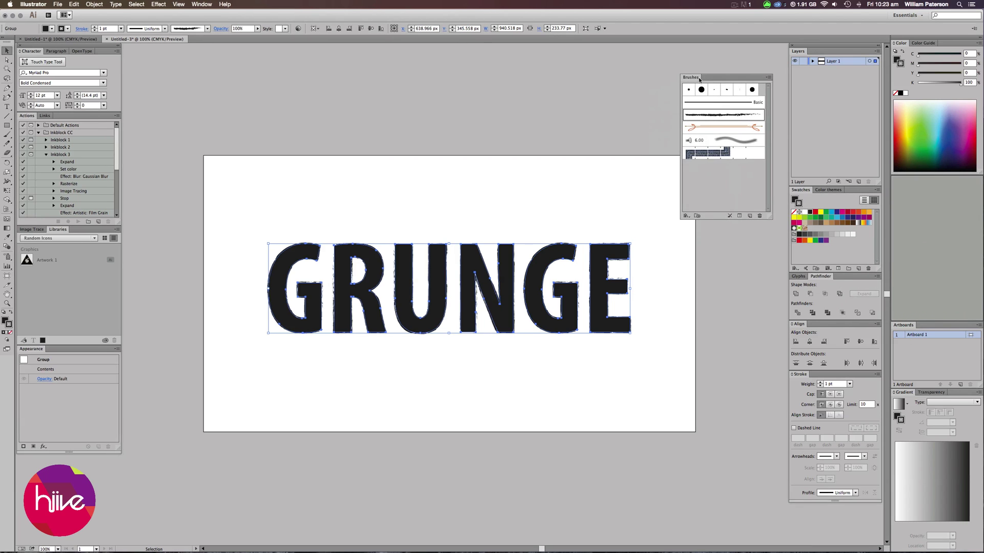
{"action": "left_click_drag", "start_coordinate": [727, 214], "coordinate": [724, 127]}
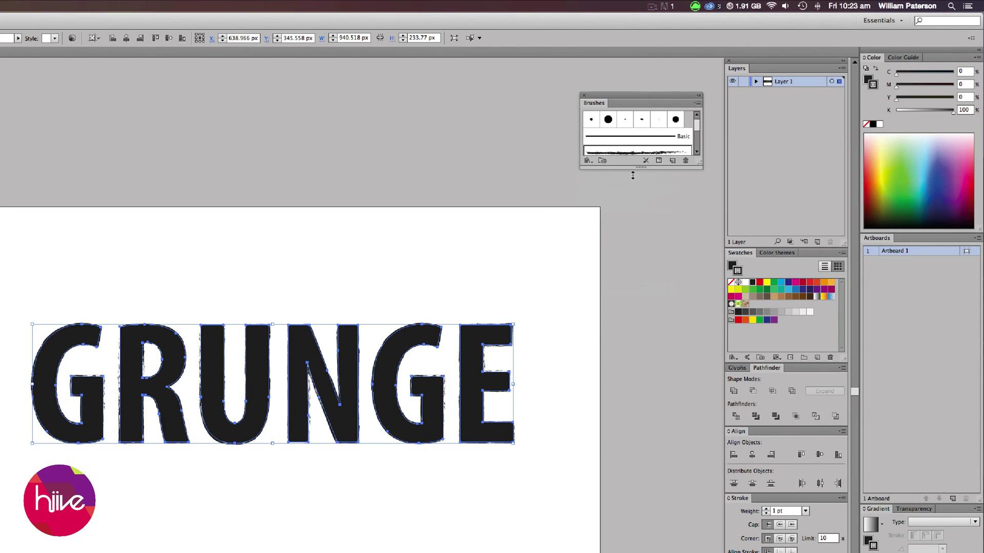
{"action": "mouse_move", "coordinate": [633, 175]}
{"action": "left_mouse_down"}
{"action": "mouse_move", "coordinate": [620, 284]}
{"action": "mouse_move", "coordinate": [616, 237]}
{"action": "left_mouse_up"}
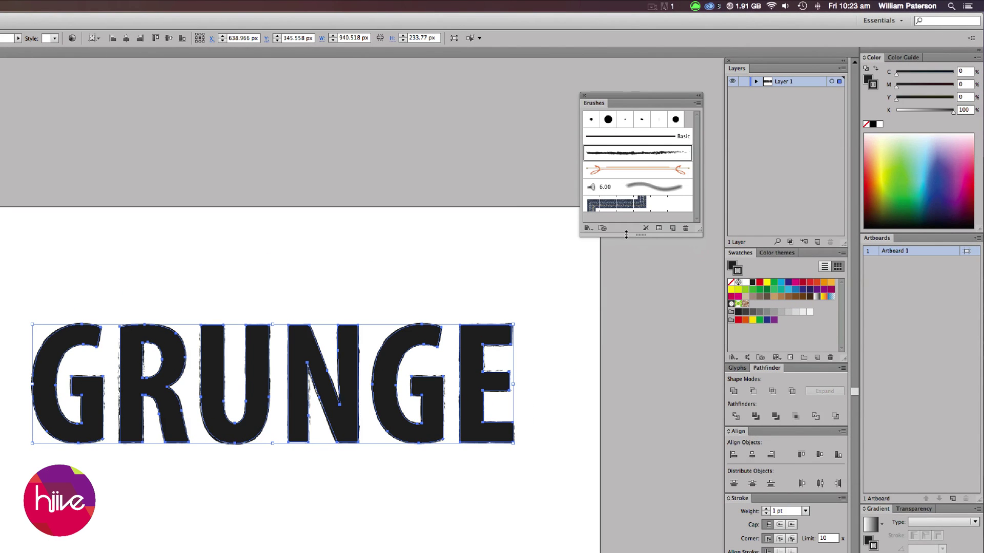
{"action": "left_click", "coordinate": [588, 229]}
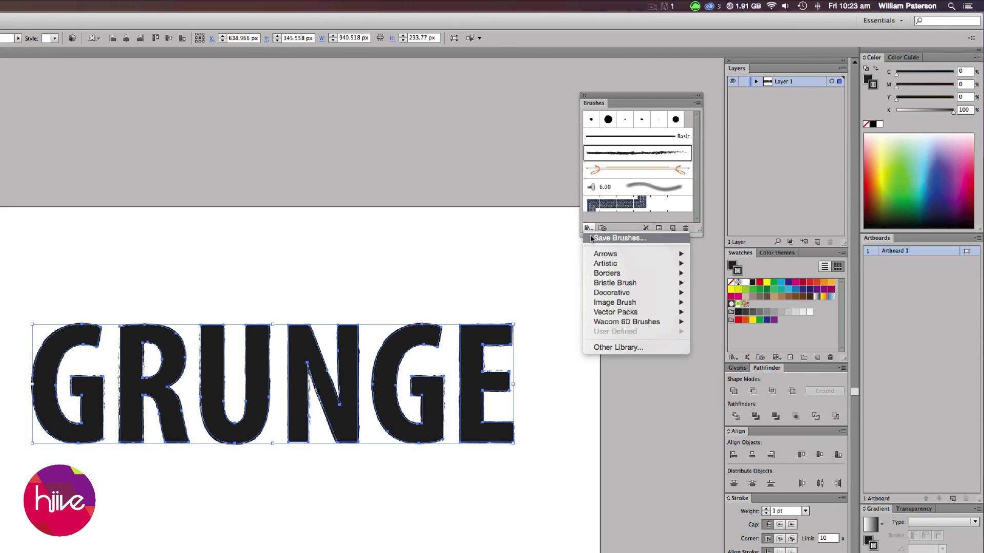
{"action": "mouse_move", "coordinate": [620, 313]}
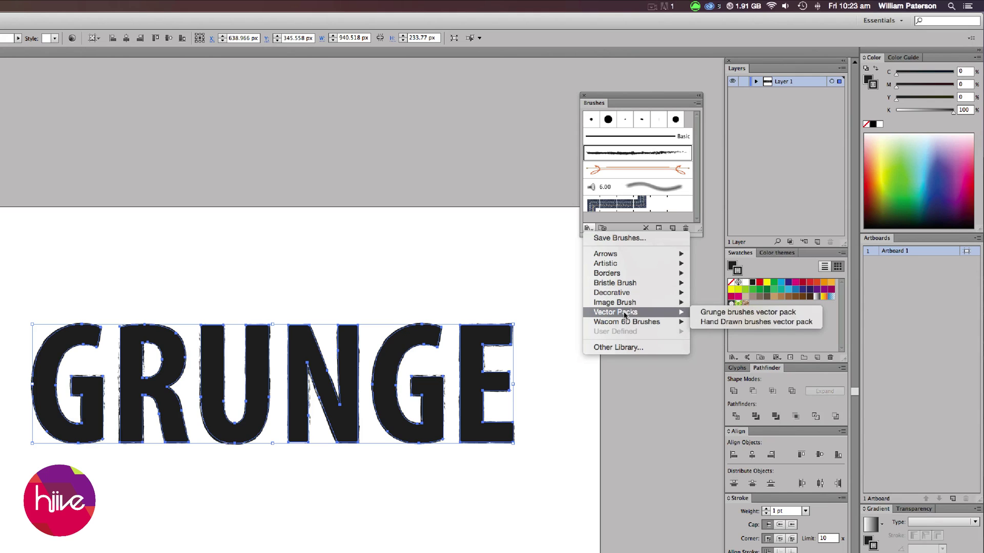
Open the Grunge brushes vector pack library and move and enlarge its panel
{"action": "left_click", "coordinate": [737, 314]}
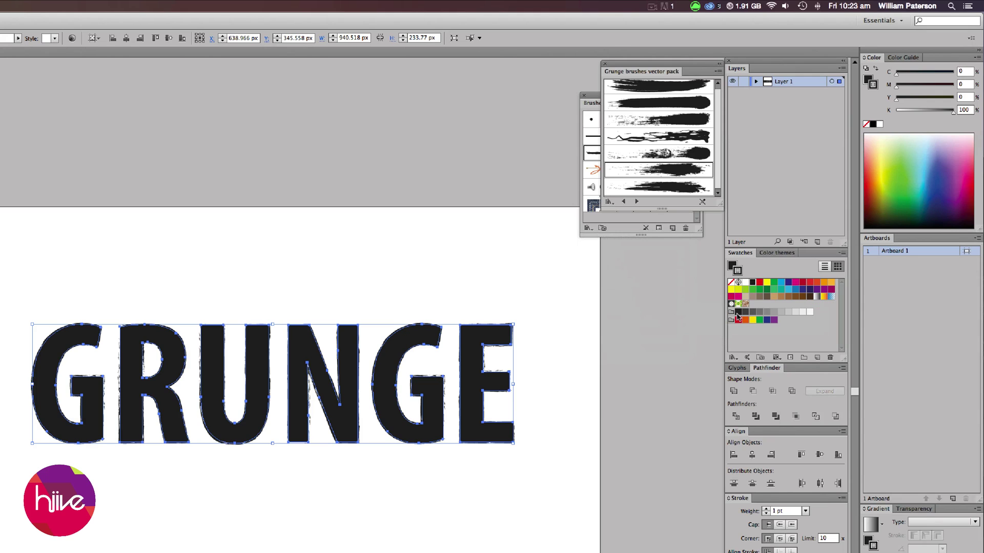
{"action": "left_click_drag", "start_coordinate": [677, 67], "coordinate": [500, 81]}
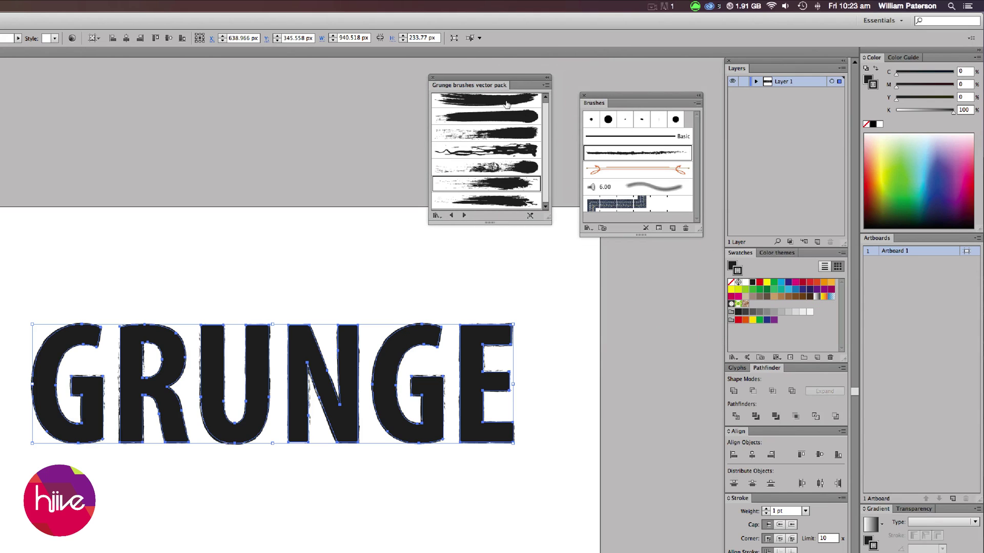
{"action": "mouse_move", "coordinate": [487, 224]}
{"action": "left_mouse_down"}
{"action": "mouse_move", "coordinate": [500, 375]}
{"action": "mouse_move", "coordinate": [505, 154]}
{"action": "mouse_move", "coordinate": [511, 281]}
{"action": "mouse_move", "coordinate": [510, 225]}
{"action": "left_mouse_up"}
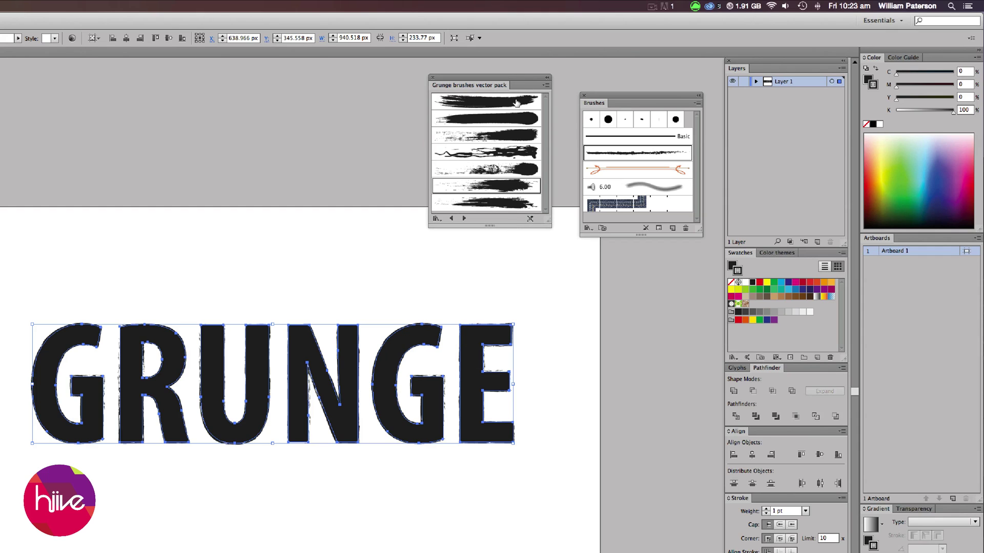
{"action": "left_click_drag", "start_coordinate": [506, 78], "coordinate": [506, 63]}
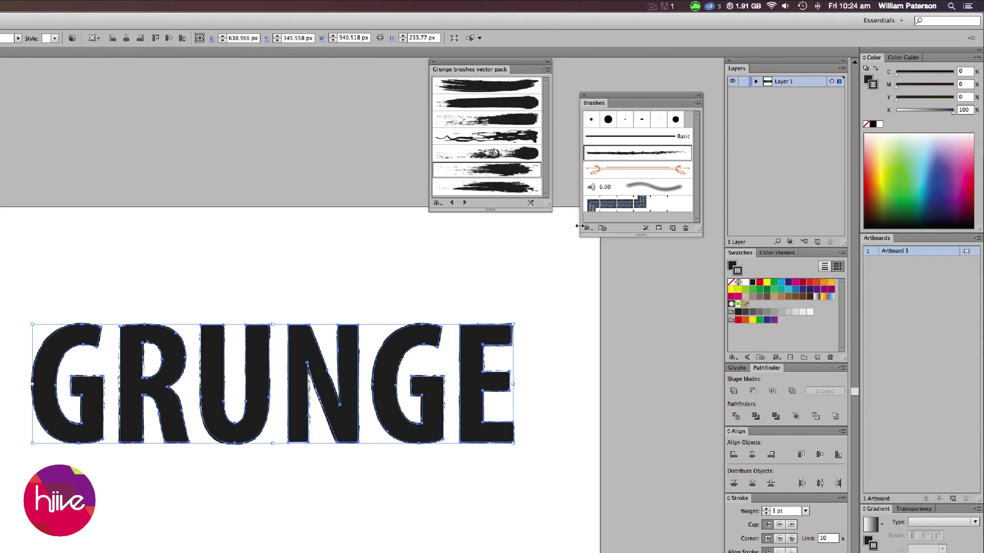
Apply the fifth grunge brush to the GRUNGE lettering and preview the roughened outlines
{"action": "left_click", "coordinate": [205, 248]}
{"action": "left_click_drag", "start_coordinate": [0, 277], "coordinate": [545, 450]}
{"action": "left_click", "coordinate": [503, 152]}
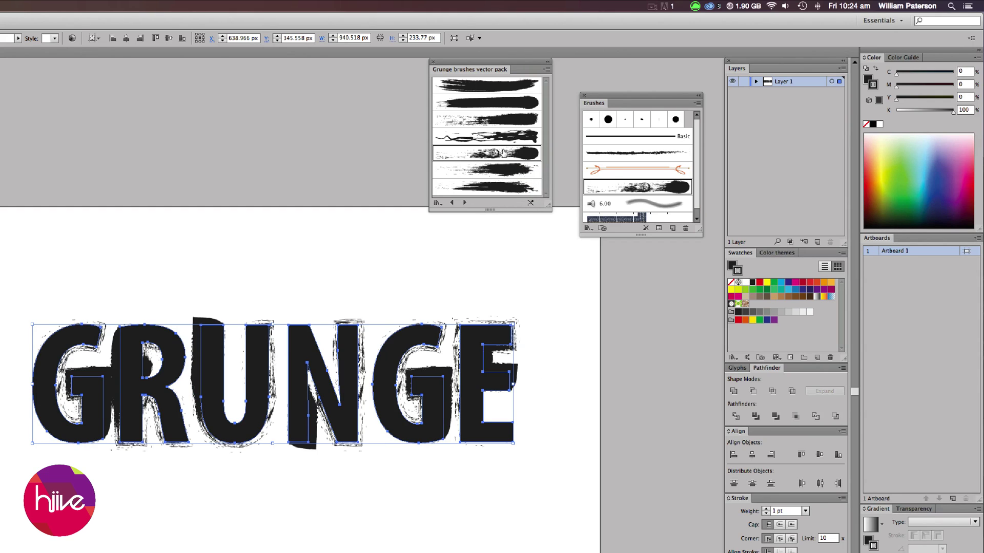
{"action": "left_click", "coordinate": [578, 309]}
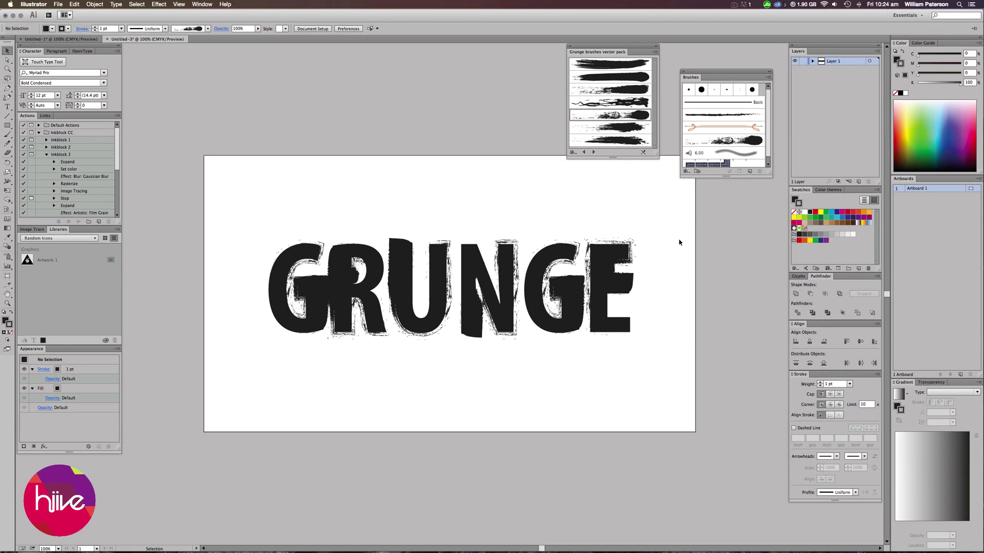
{"action": "left_click_drag", "start_coordinate": [679, 242], "coordinate": [521, 361]}
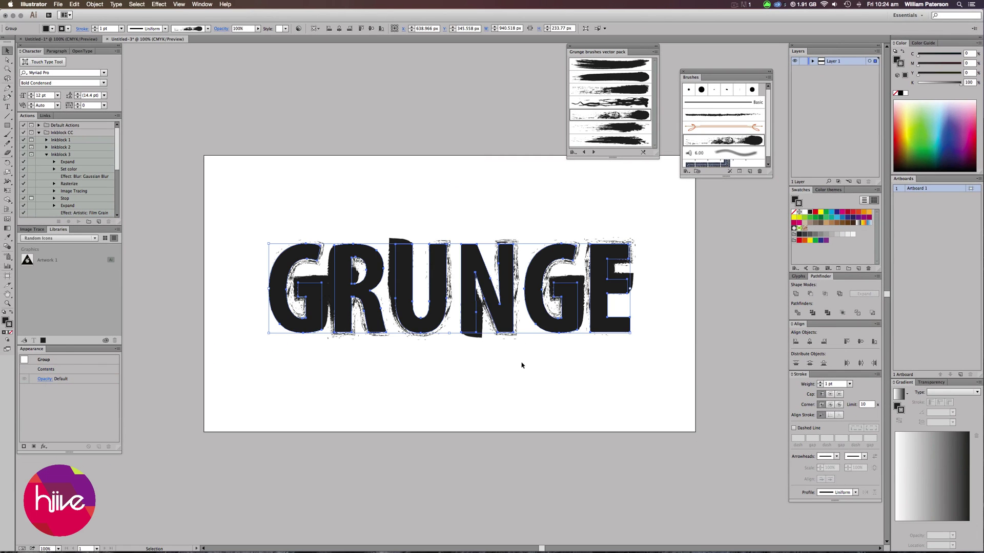
{"action": "left_click", "coordinate": [526, 382]}
{"action": "left_click_drag", "start_coordinate": [593, 408], "coordinate": [451, 218]}
{"action": "left_click", "coordinate": [666, 225]}
Set the grunge-brush stroke weight on GRUNGE to 0.25 pt and check the faint edges
{"action": "left_click_drag", "start_coordinate": [668, 225], "coordinate": [445, 361]}
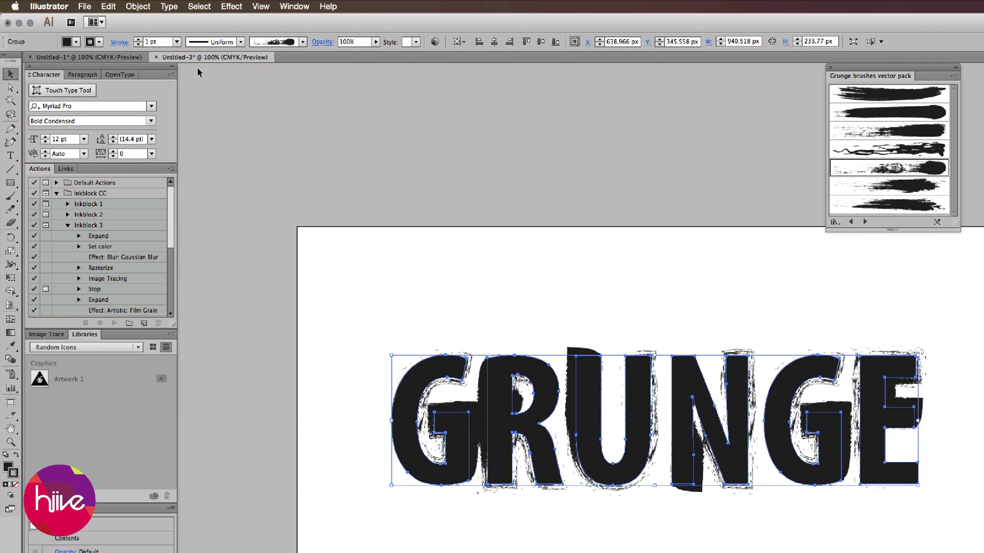
{"action": "left_click", "coordinate": [155, 42]}
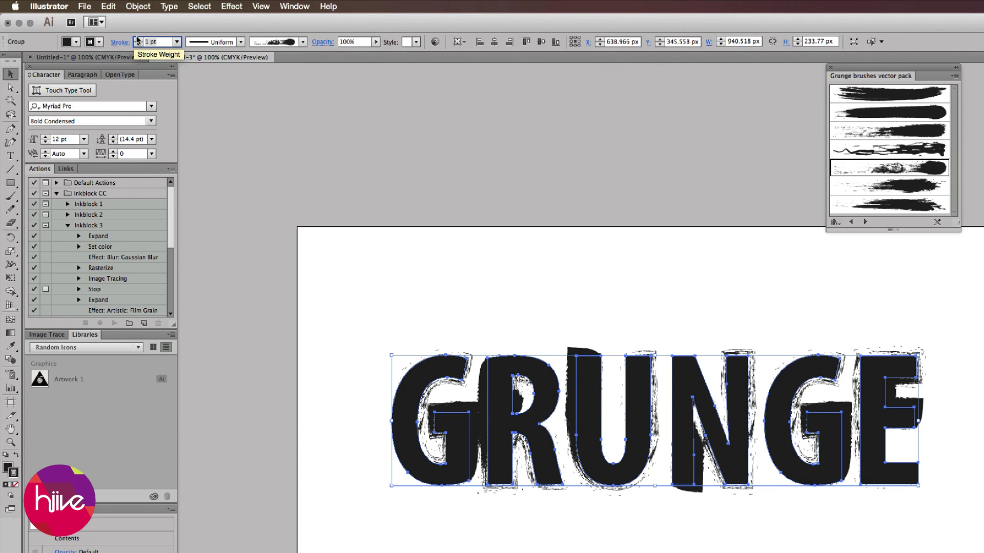
{"action": "type", "text": ".25"}
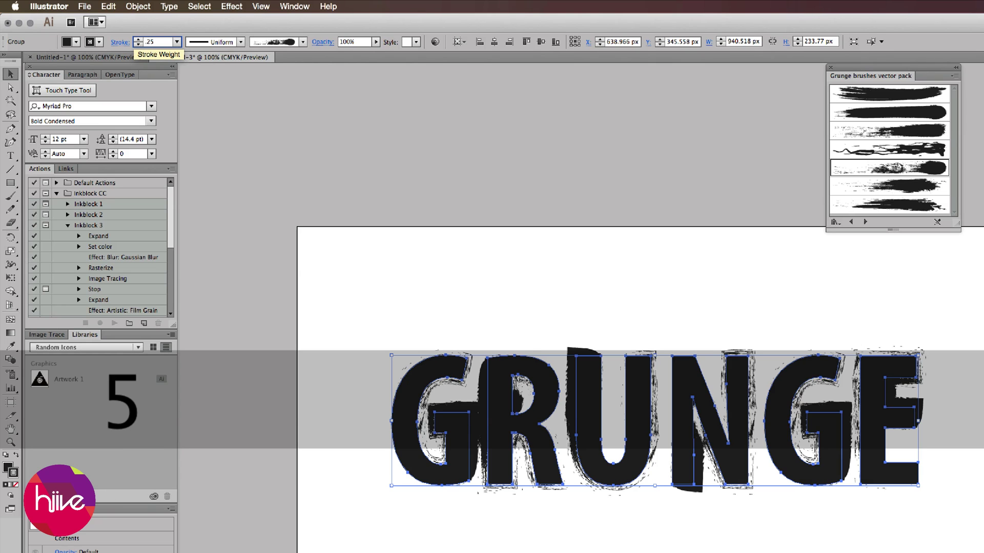
{"action": "key", "text": "Return"}
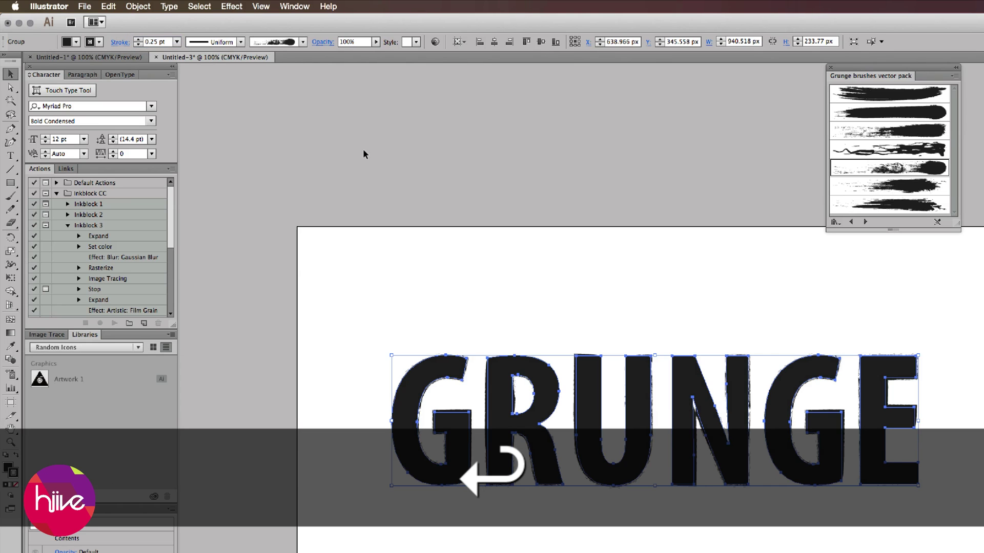
{"action": "left_click", "coordinate": [791, 299]}
{"action": "left_click_drag", "start_coordinate": [541, 277], "coordinate": [895, 429]}
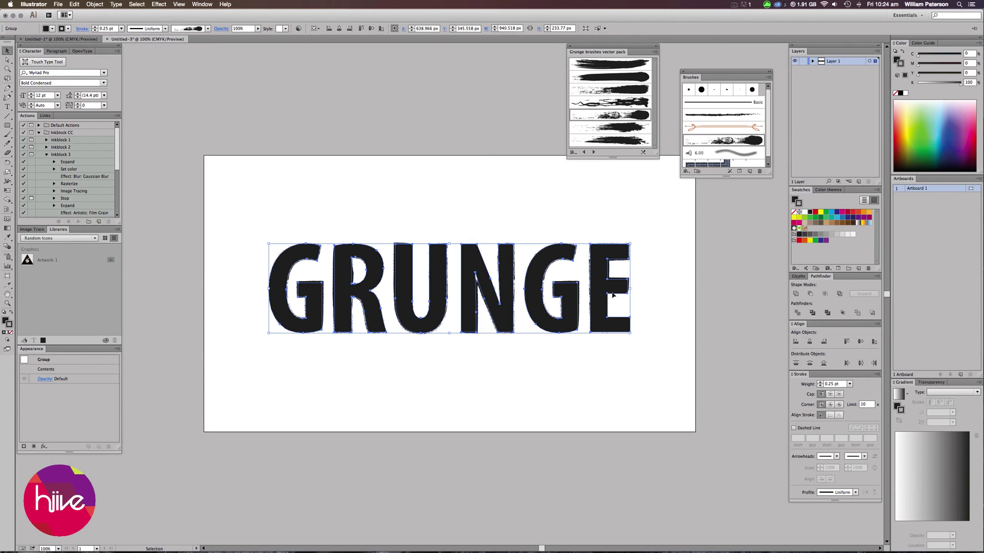